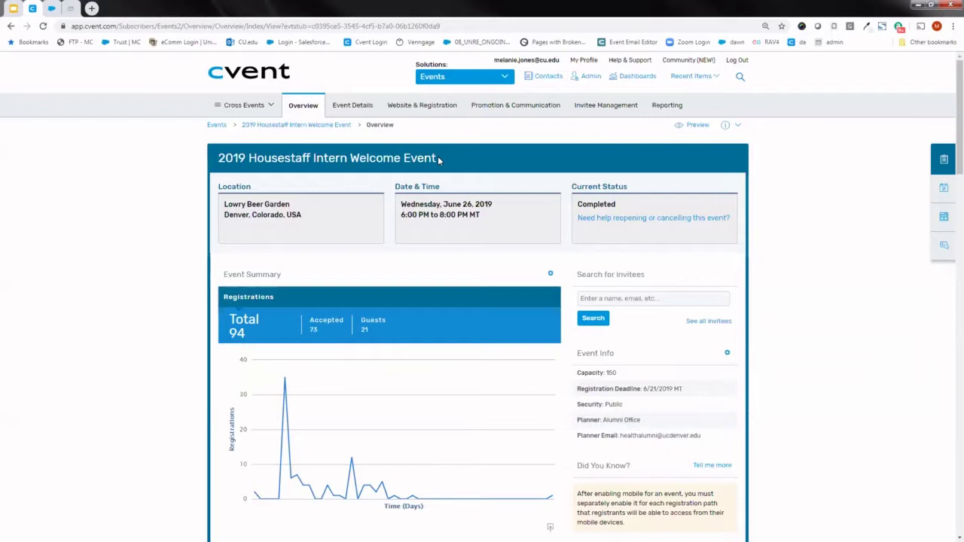
Copy the event title '2019 Housestaff Intern Welcome Event' from the Cvent Overview page
drag(439, 158, 219, 158)
key(ctrl+c)
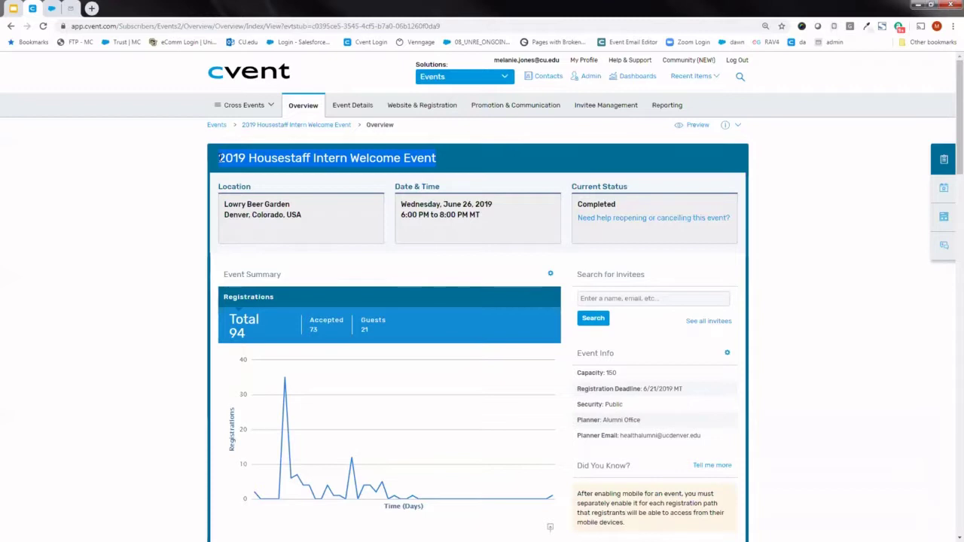
Search Salesforce for '2019 Housestaff Intern Welcome Event' to find its matching campaign
click(52, 9)
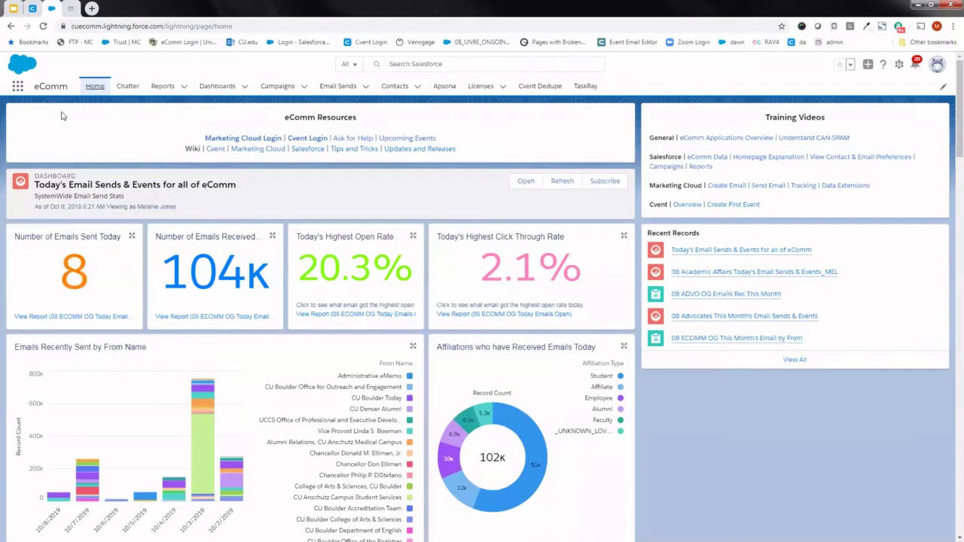
click(434, 65)
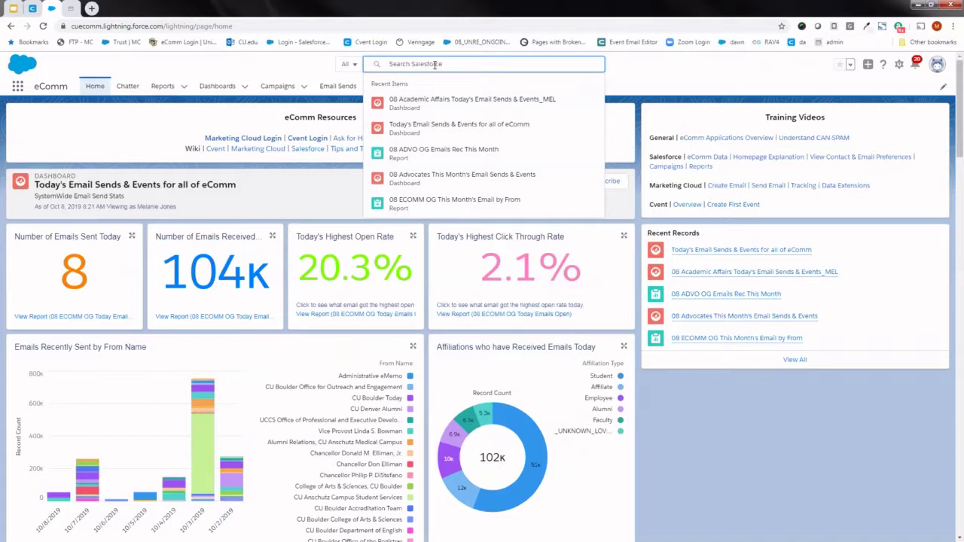
key(ctrl+v)
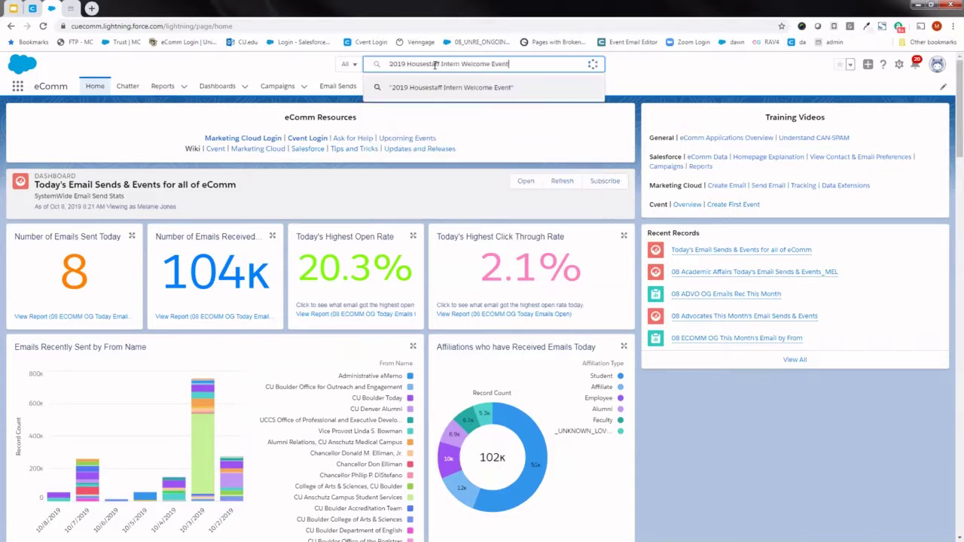
key(Return)
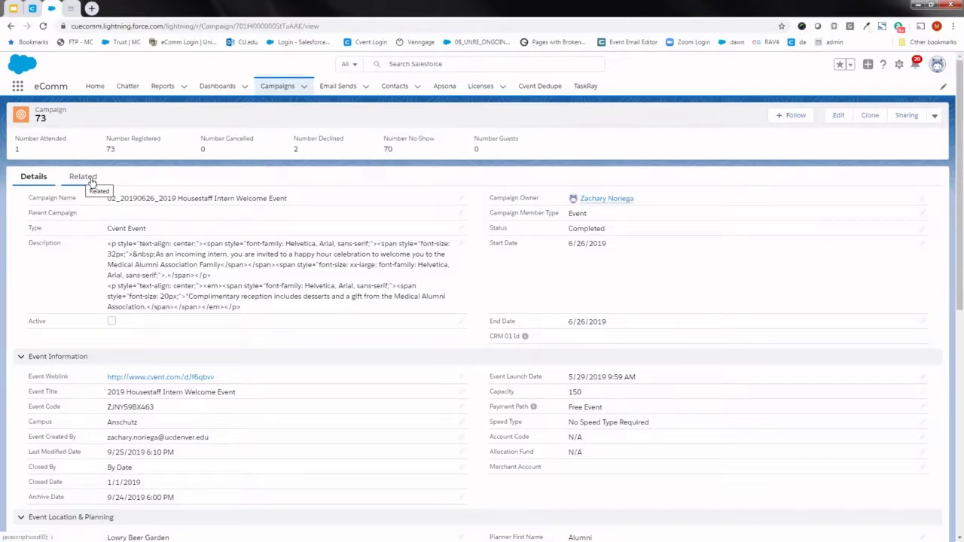
Review the campaign's Campaign Members under Related, then go back to the Cvent event
click(92, 182)
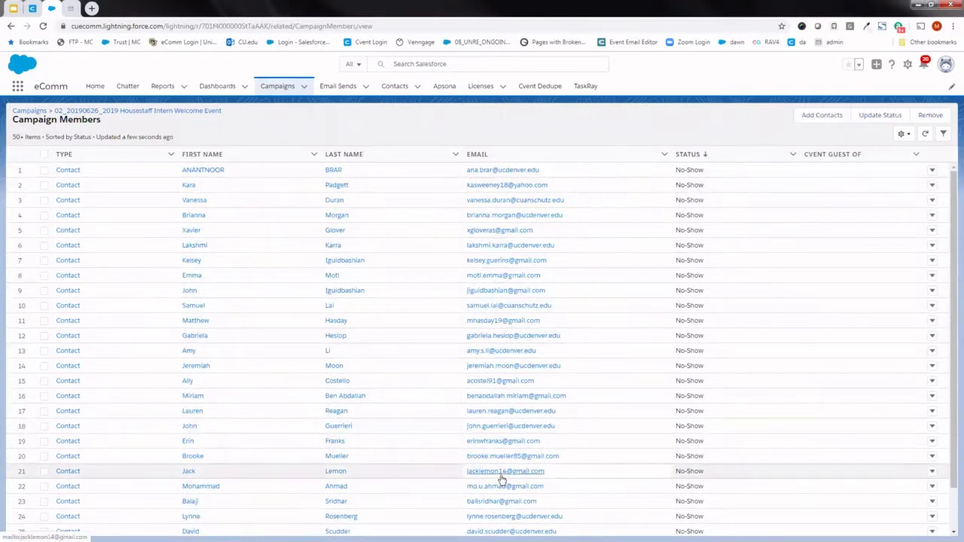
key(ctrl+shift+Tab)
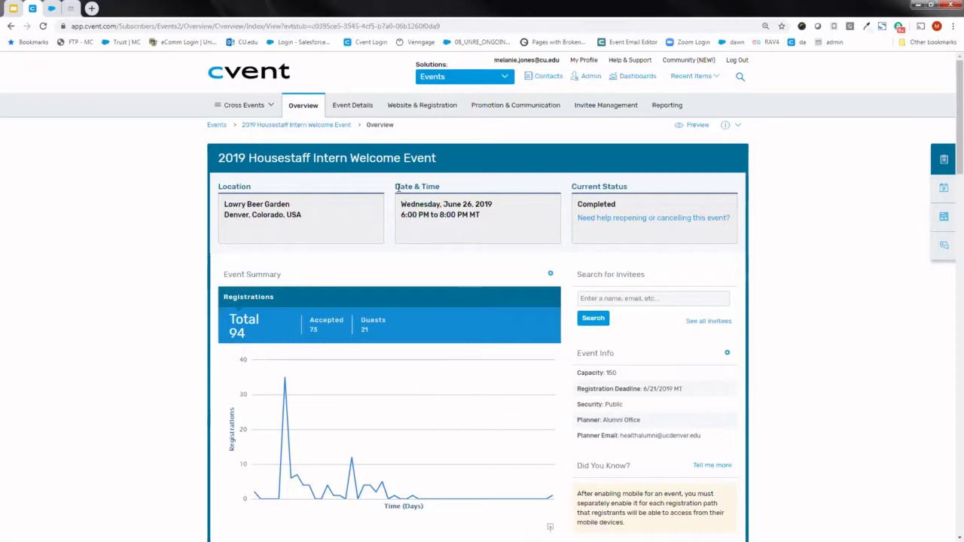
Search Salesforce for the event date 20190626 and open the Housestaff Intern Welcome Event campaign
drag(397, 186, 493, 204)
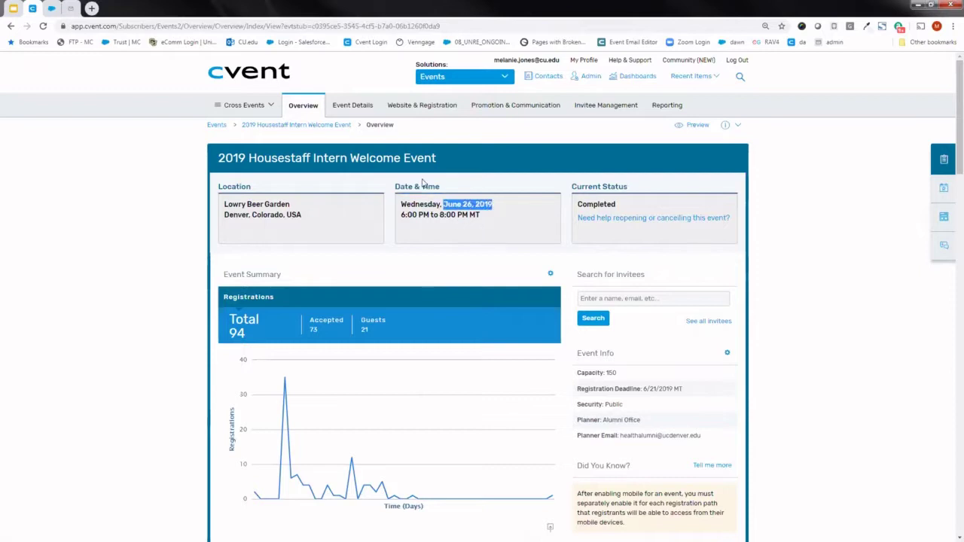
click(51, 9)
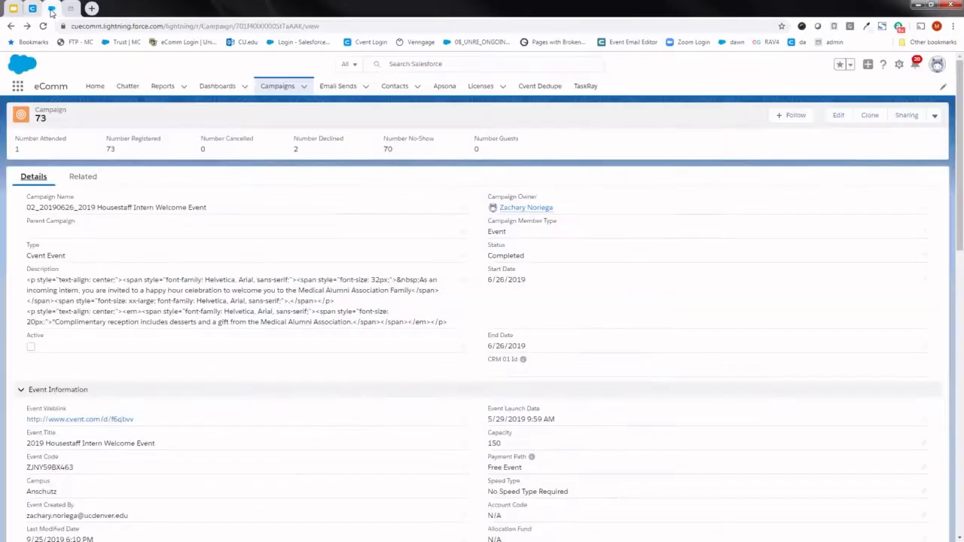
click(472, 63)
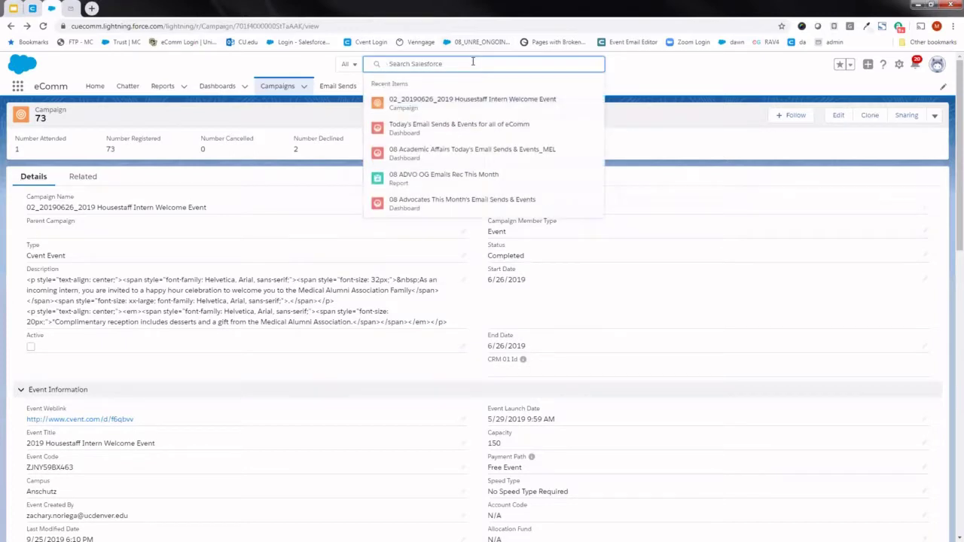
text(20)
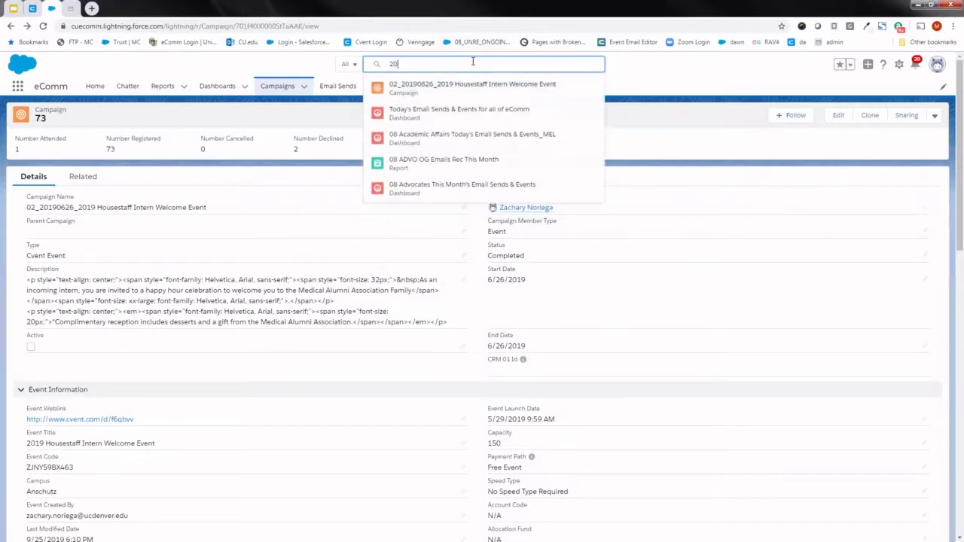
text(190626)
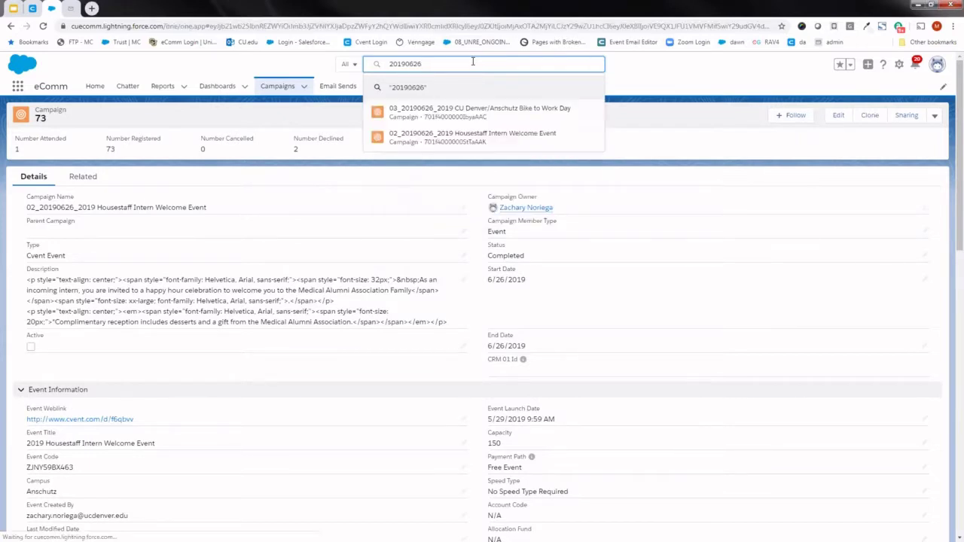
key(Return)
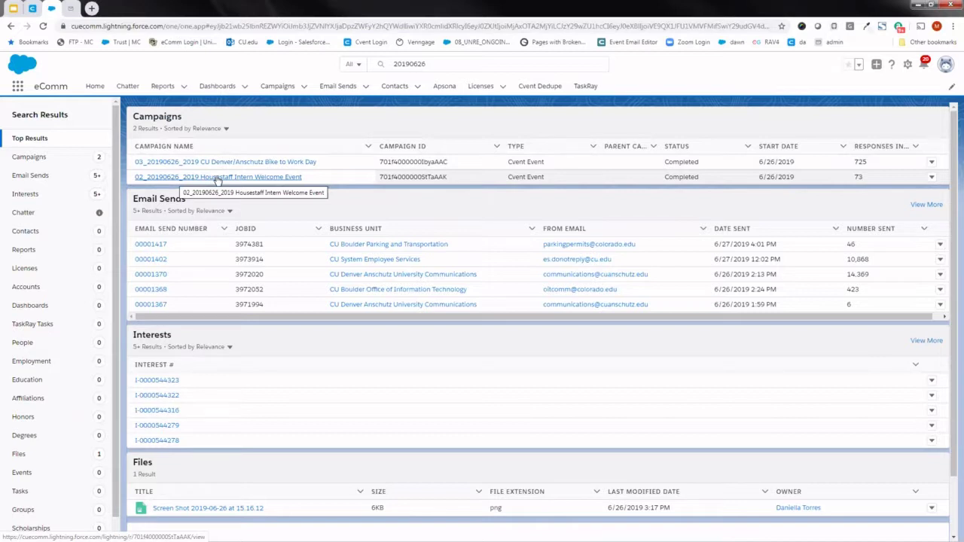
click(218, 178)
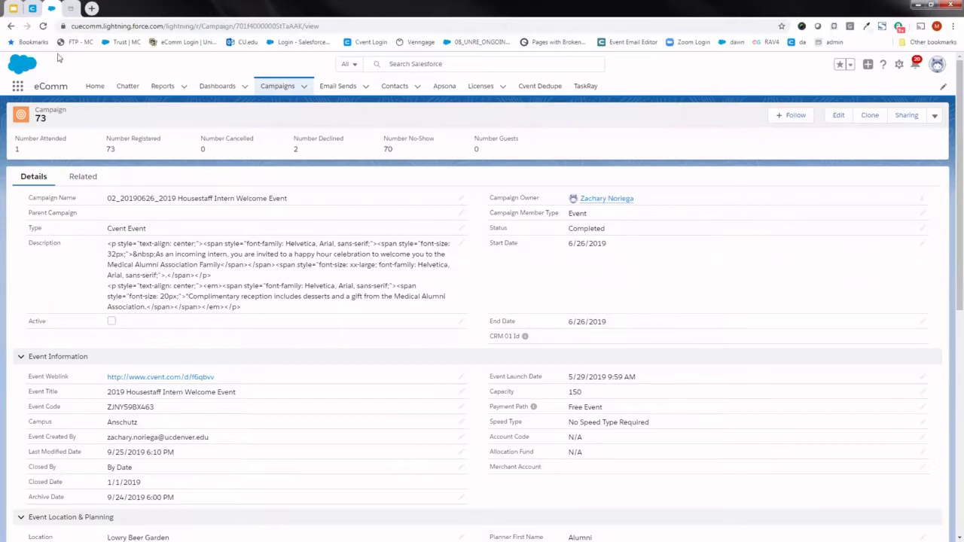
click(33, 9)
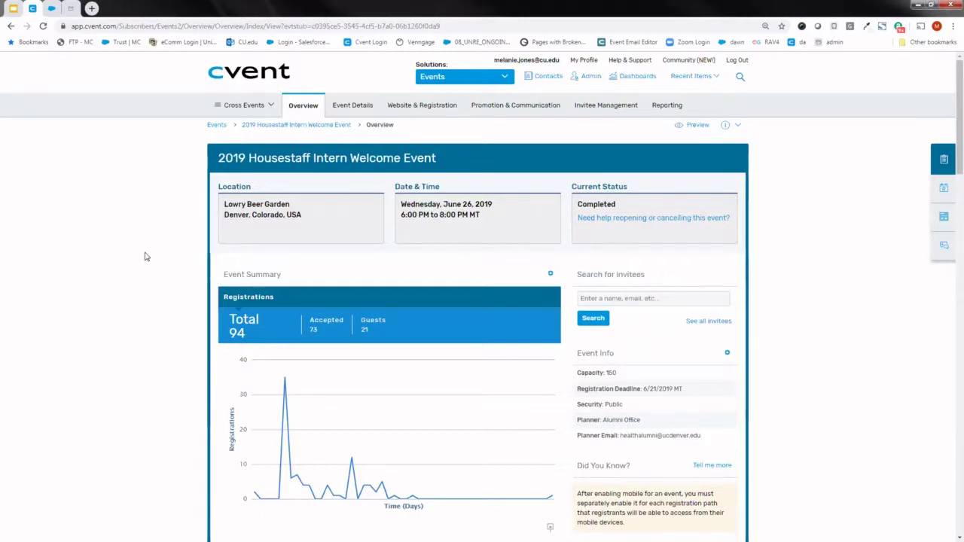
click(735, 129)
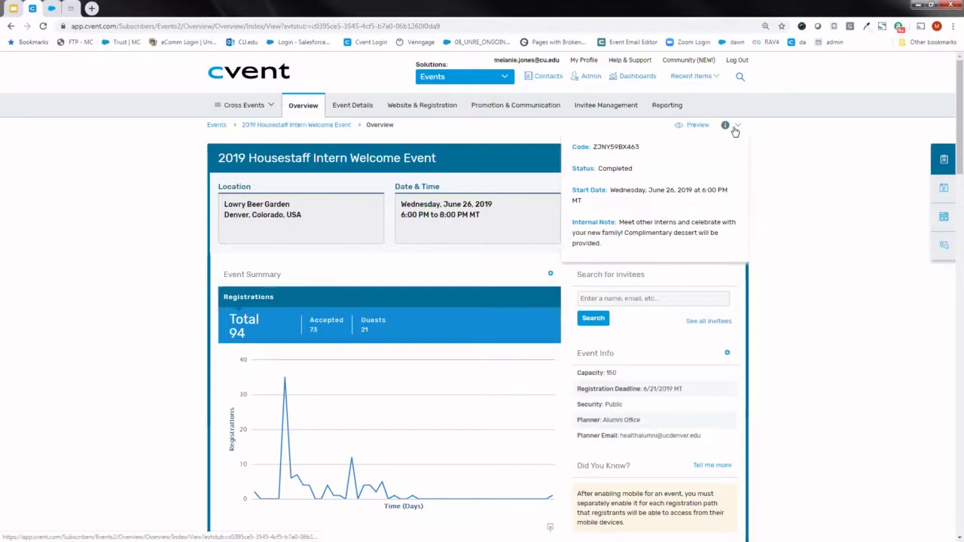
drag(640, 146, 572, 147)
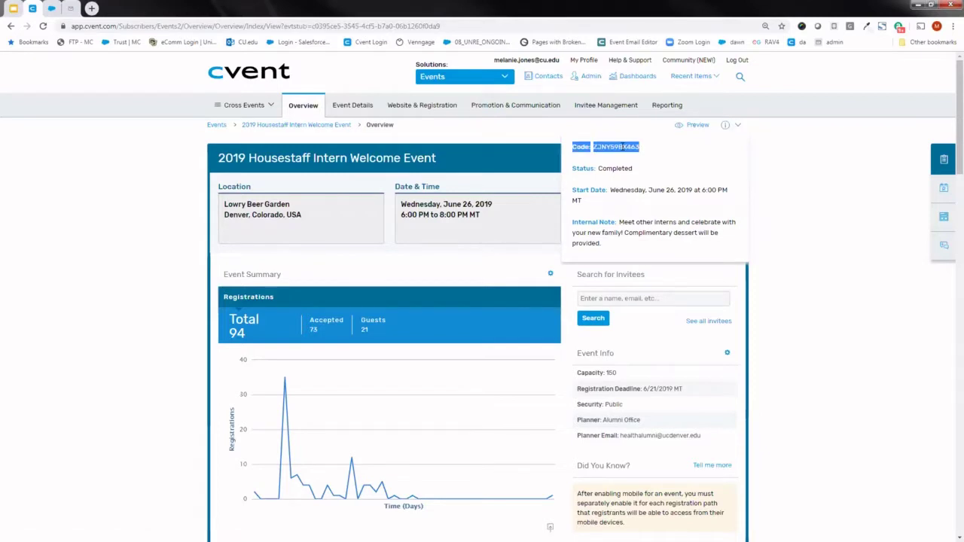
click(574, 147)
drag(640, 147, 594, 148)
key(ctrl+c)
Search Salesforce for code ZJNY59BX463, confirm the single campaign match, and return to Cvent
click(52, 11)
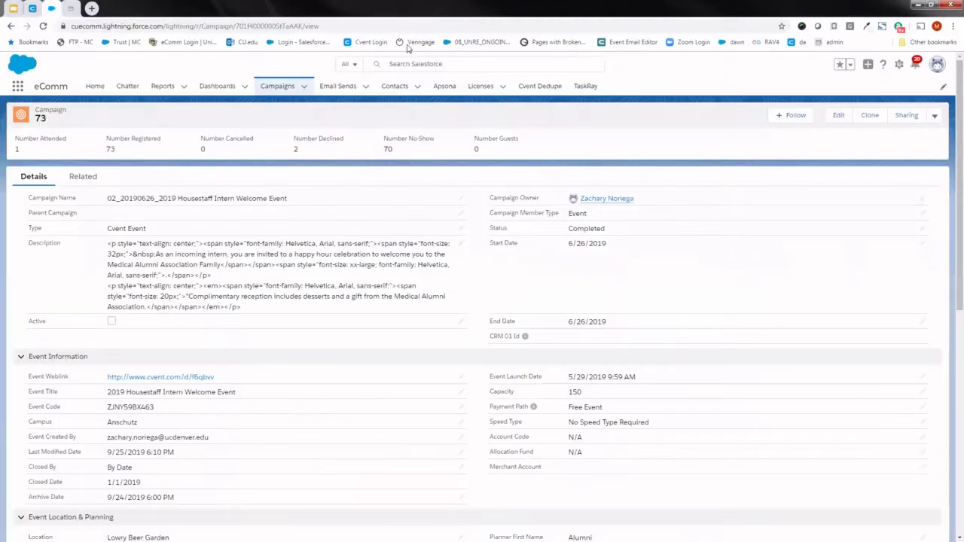
click(410, 64)
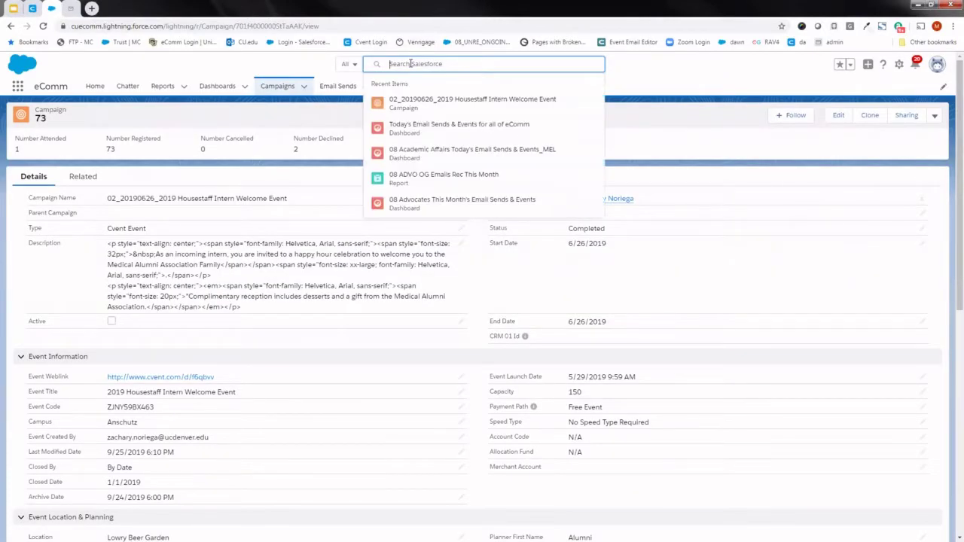
key(ctrl+v)
key(Return)
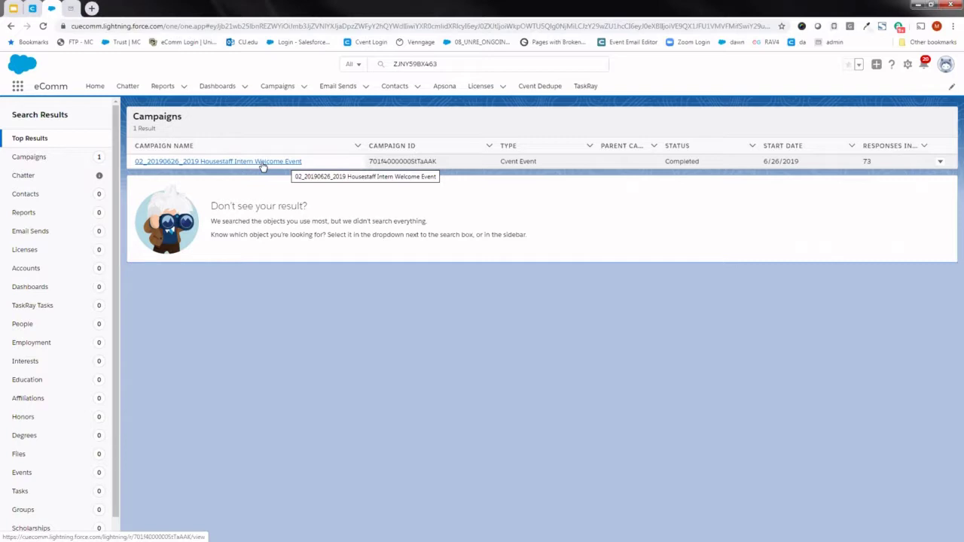
click(13, 9)
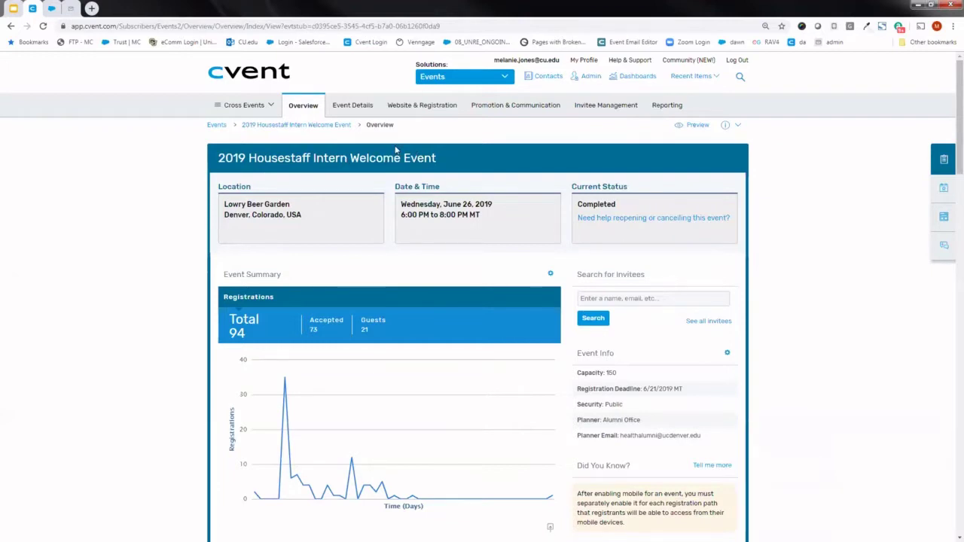
Compare the creator's e-mail on Cvent's Event Status page with the Salesforce Campaign Owner
mouse_move(364, 112)
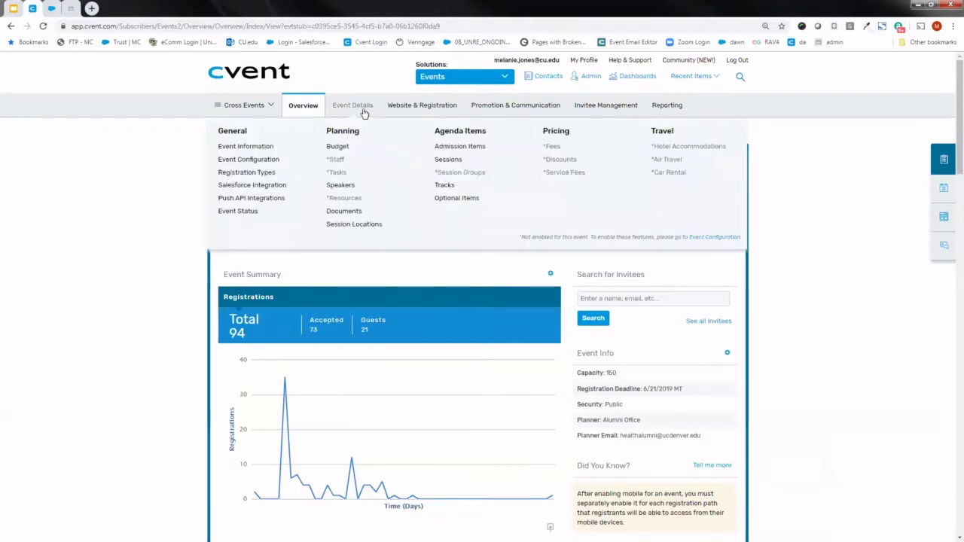
click(235, 213)
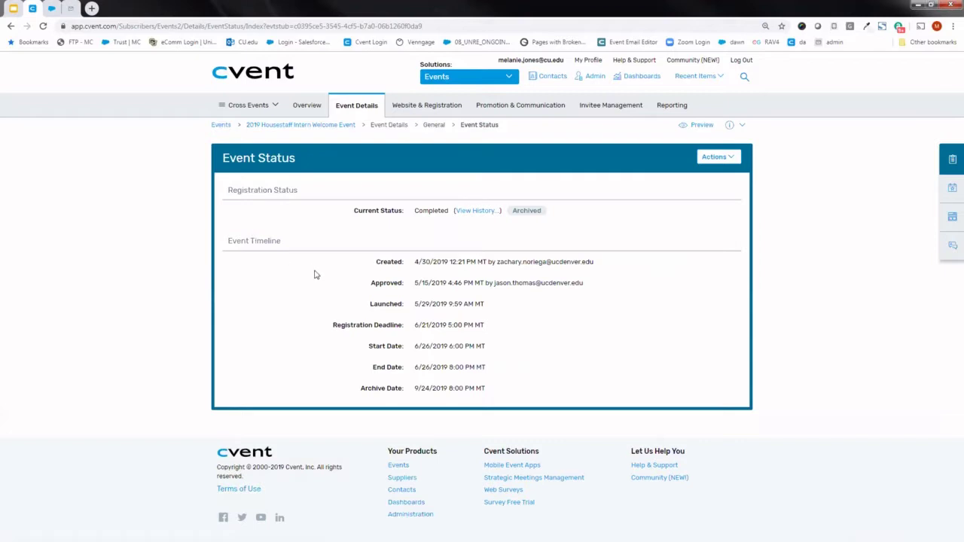
drag(376, 262, 404, 261)
drag(496, 262, 414, 262)
drag(496, 262, 594, 262)
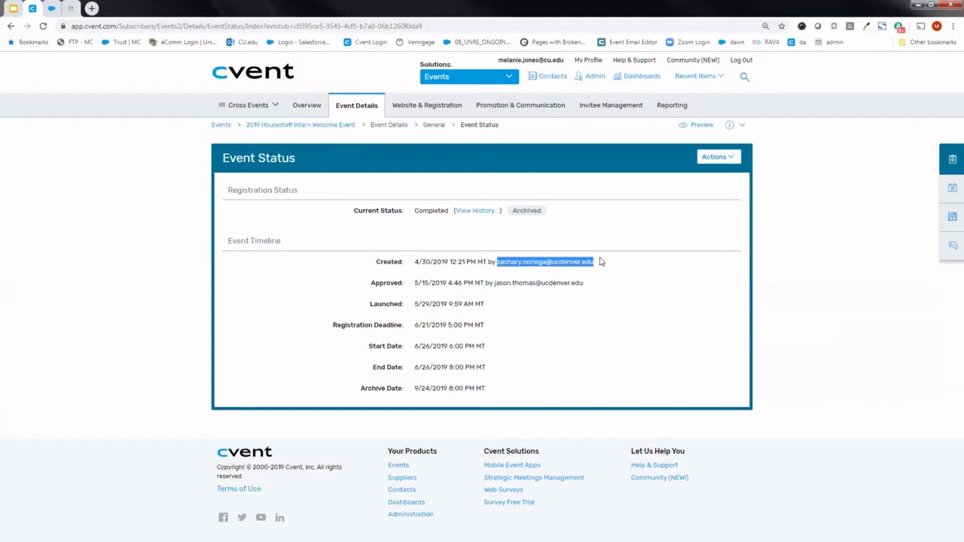
click(51, 9)
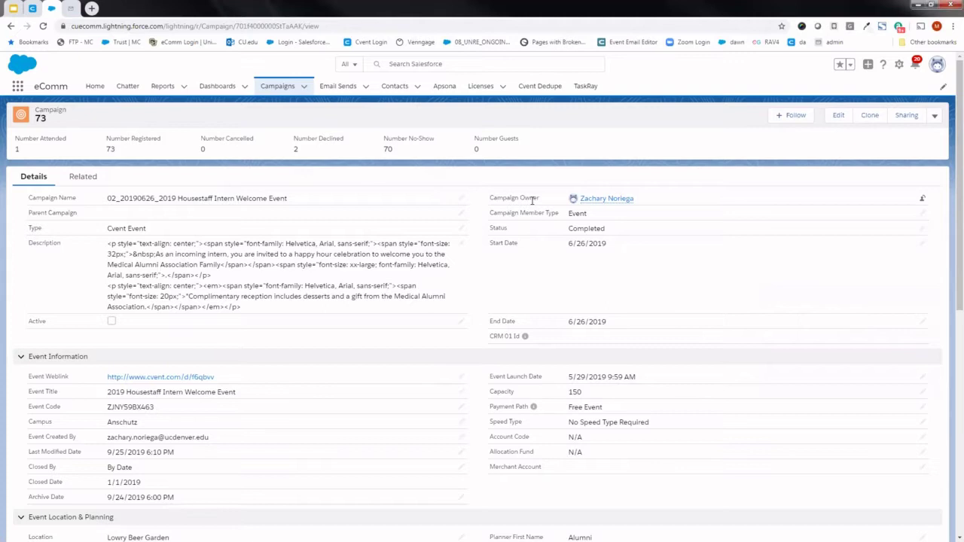
mouse_move(593, 199)
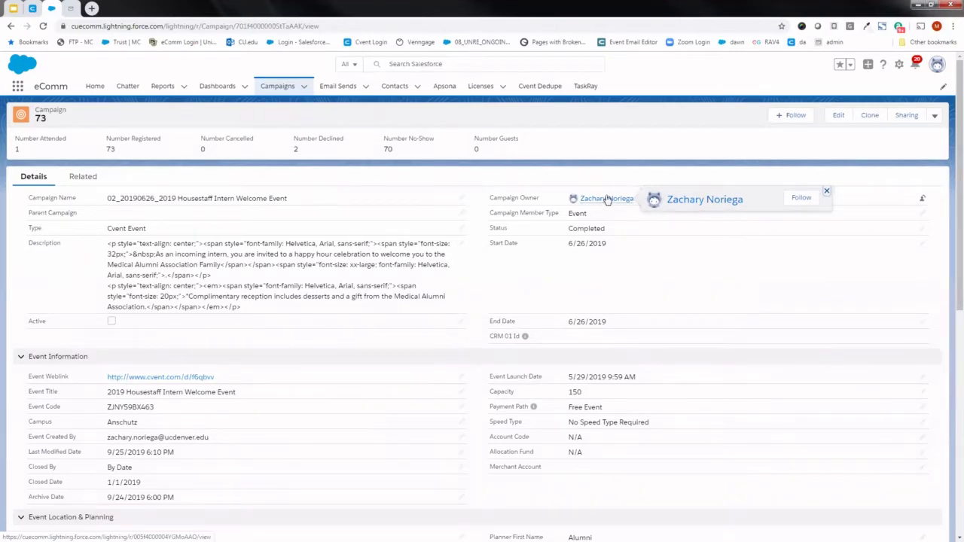
Recheck the Cvent status page, then return to the Salesforce campaign's sharing settings
click(14, 9)
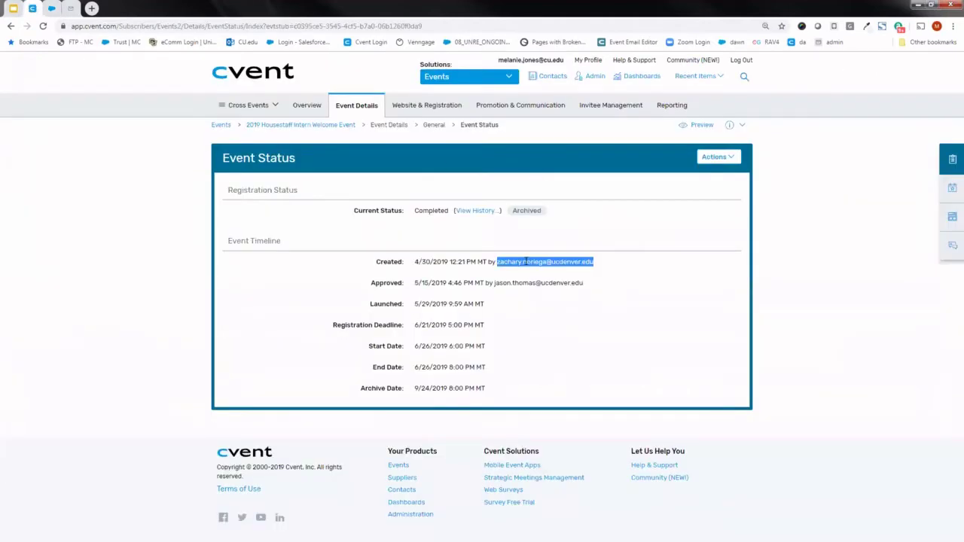
click(51, 9)
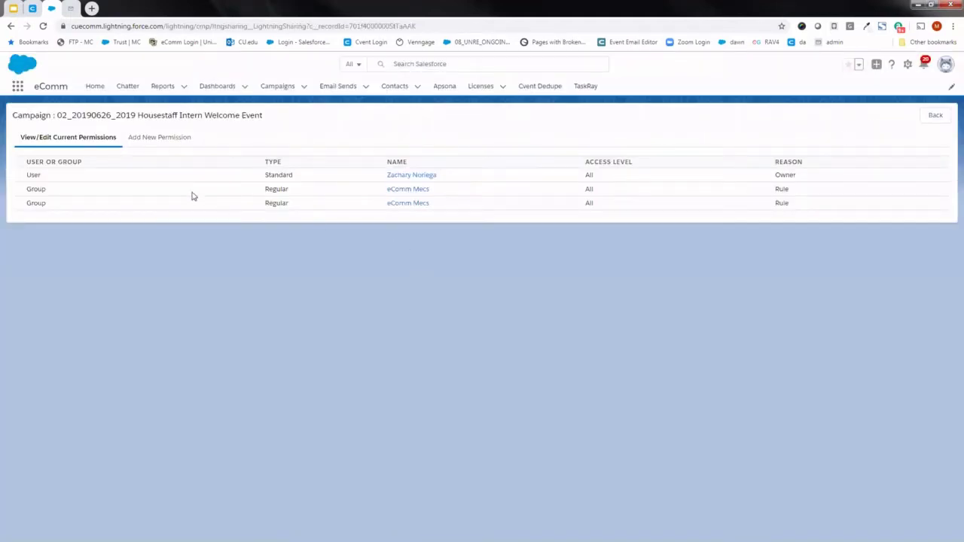
Try a new sharing permission, searching groups for 'advoca' then users for a colleague, and cancel
click(160, 143)
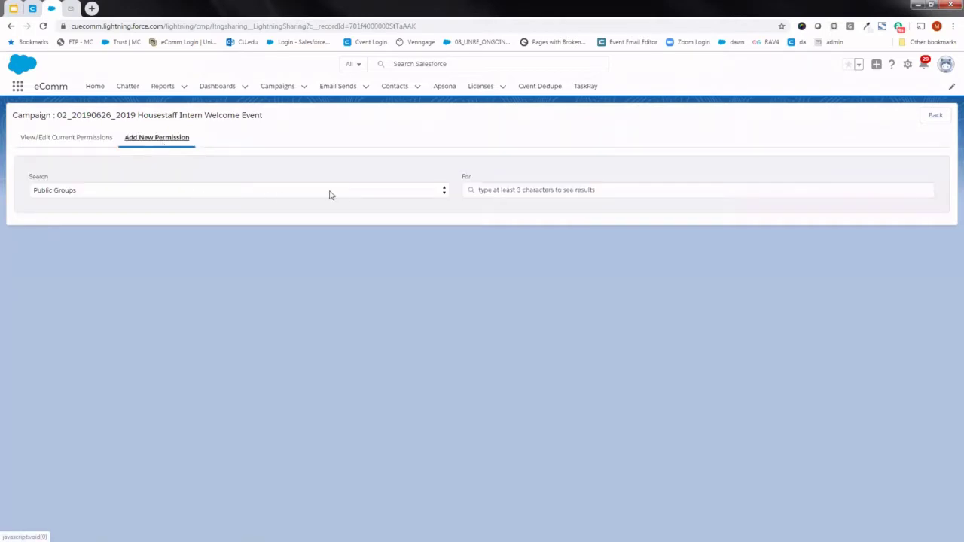
click(530, 193)
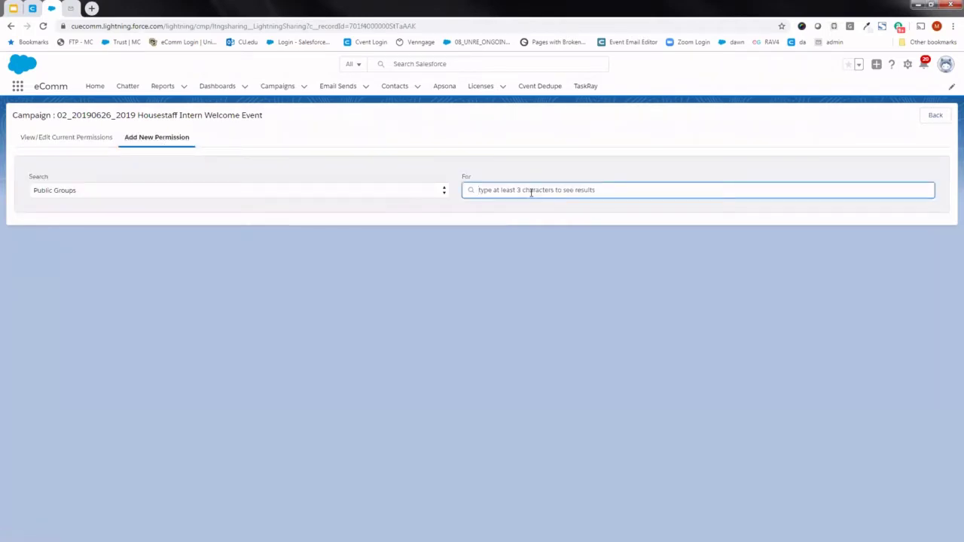
text(advoca)
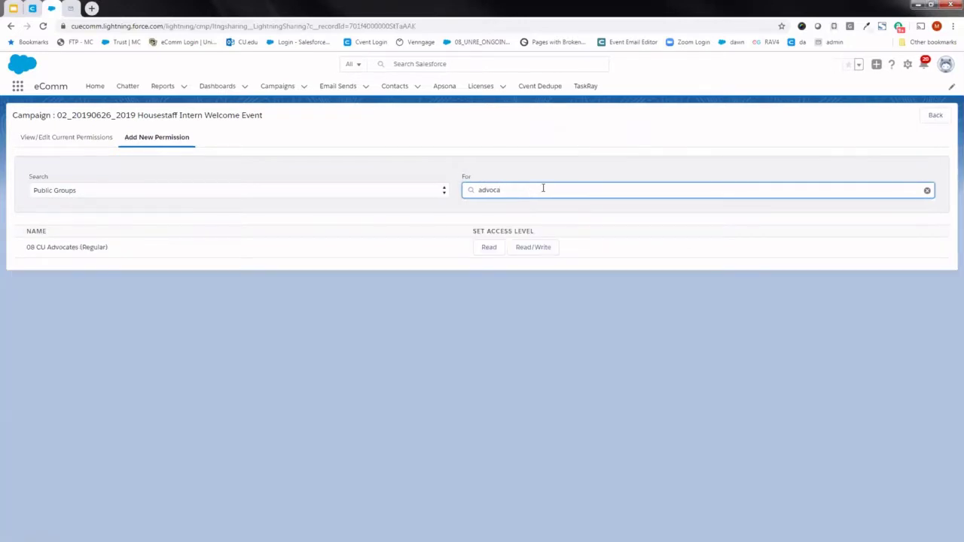
click(444, 194)
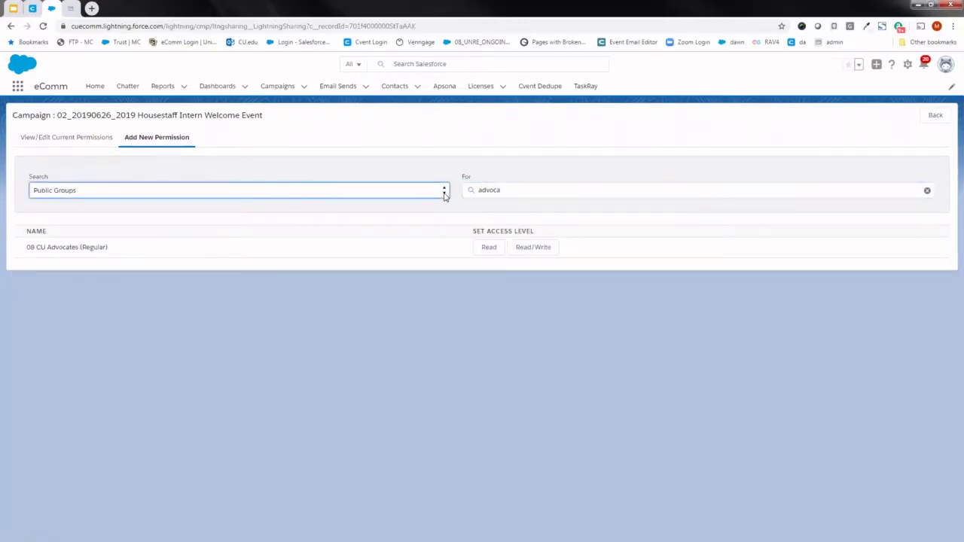
click(445, 194)
click(401, 217)
click(513, 189)
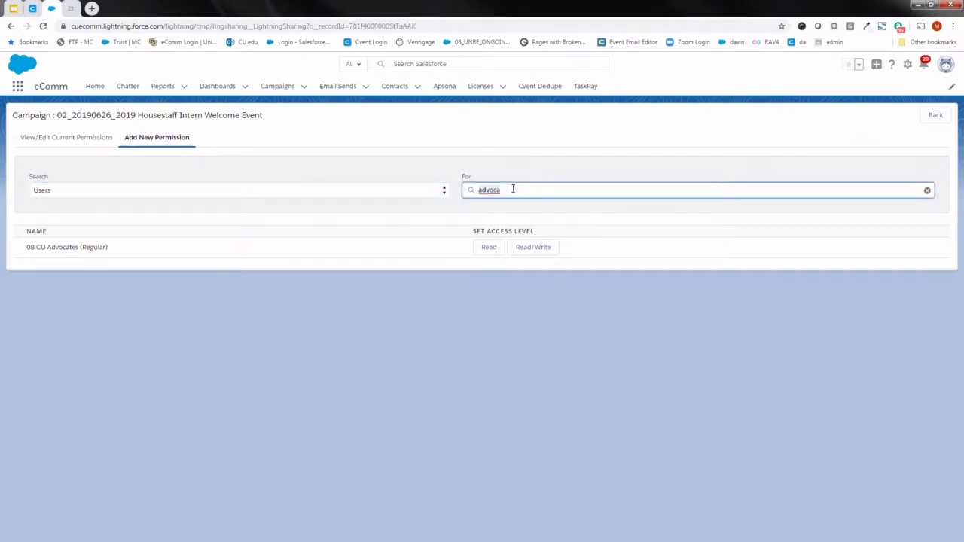
text(mike)
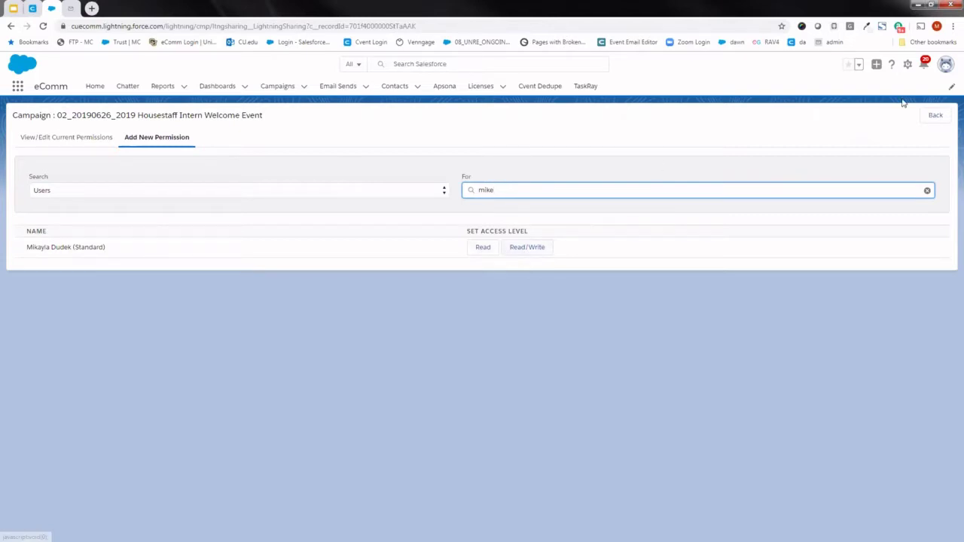
click(933, 116)
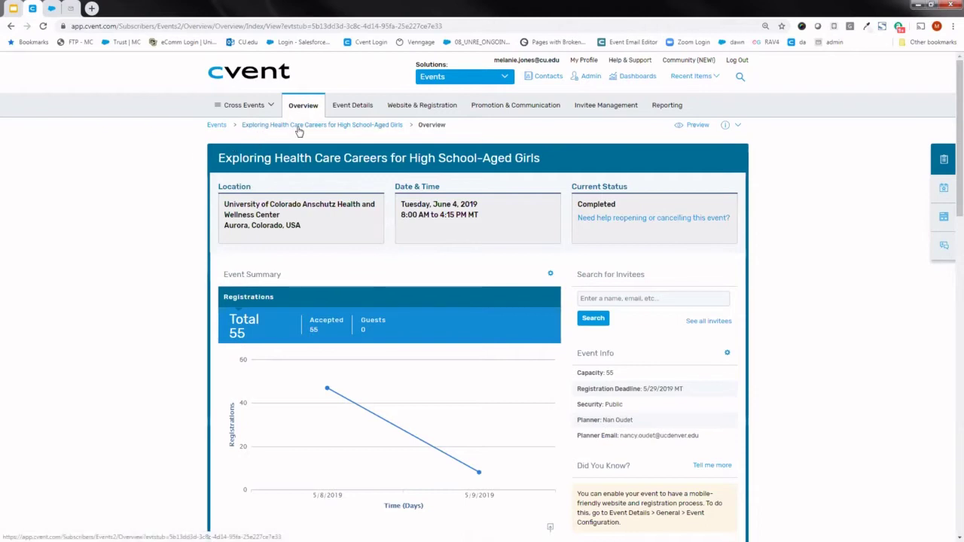
Open the Event Status page for Exploring Health Care Careers for High School-Aged Girls
mouse_move(355, 107)
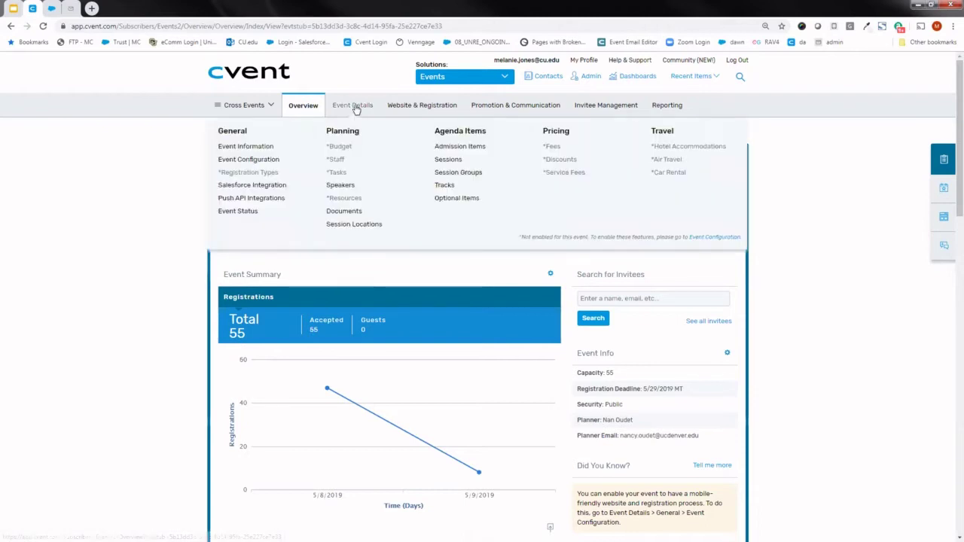
click(237, 212)
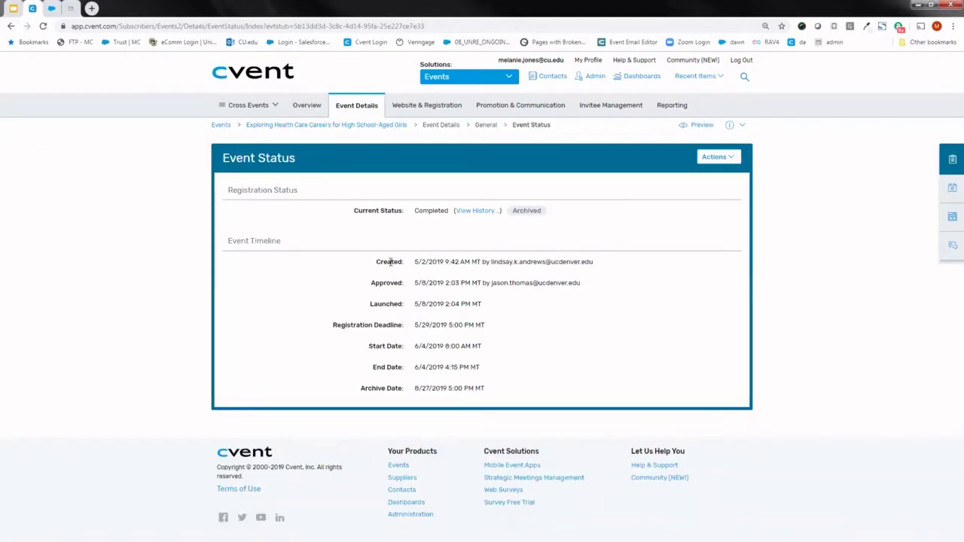
Check the Cvent creator's e-mail and copy the title 'Exploring Health Care Careers for High School-Aged Girls'
drag(491, 261, 573, 260)
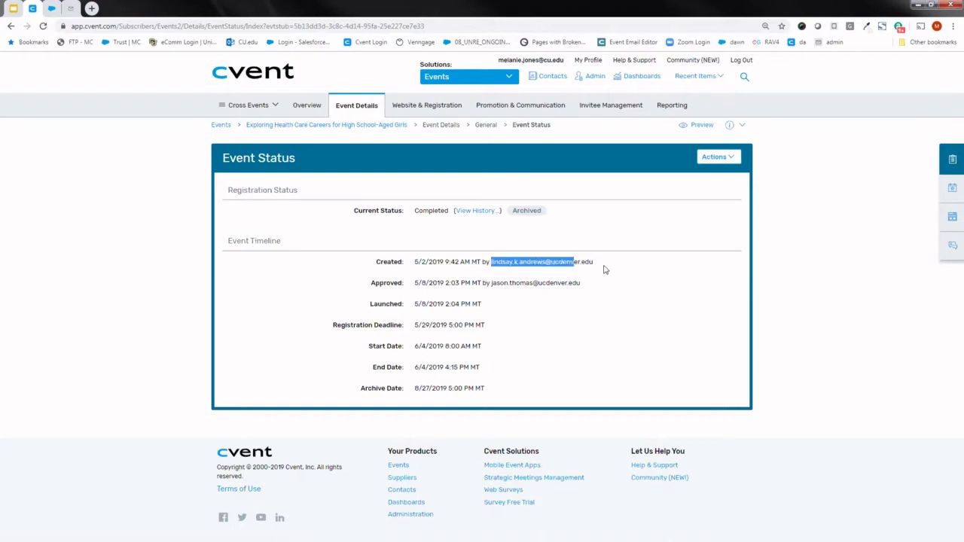
click(602, 265)
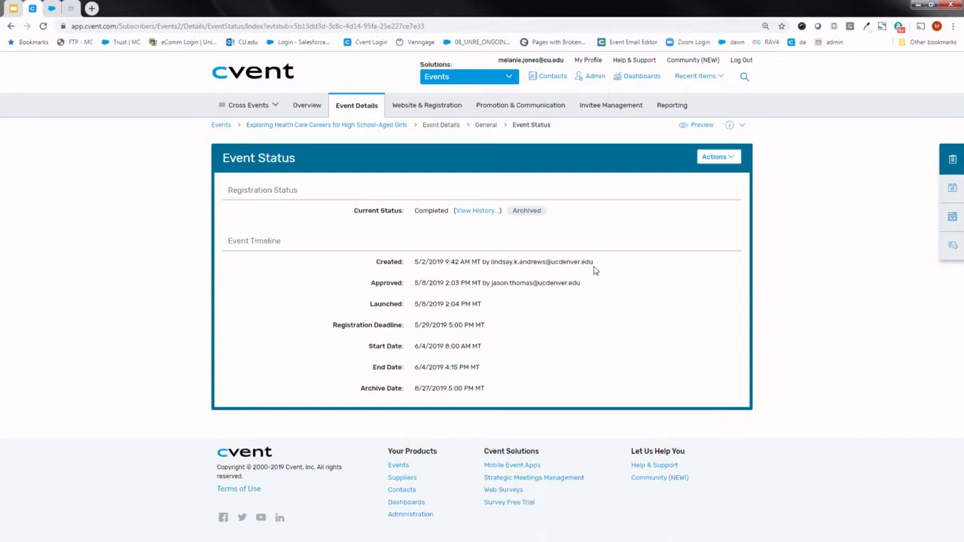
triple_click(401, 126)
key(ctrl+c)
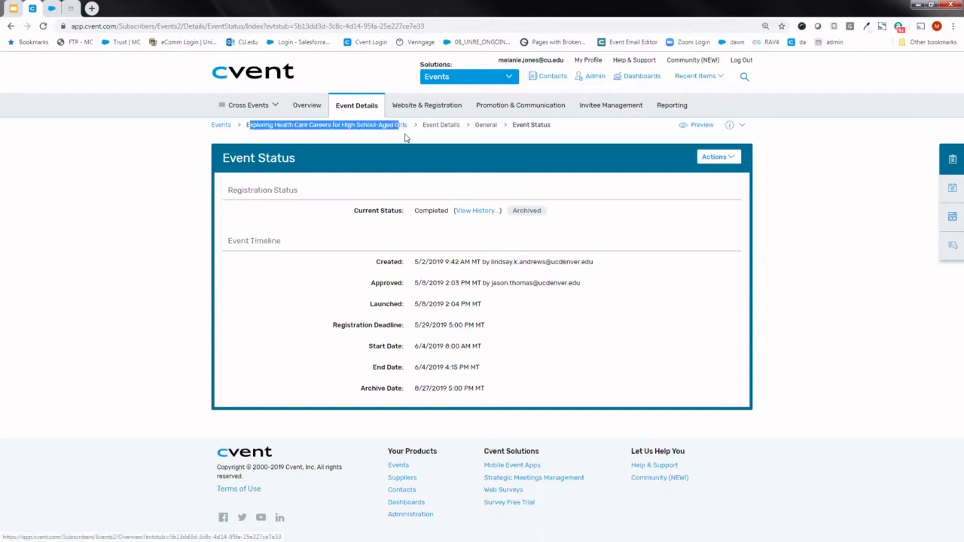
drag(409, 127, 250, 128)
click(51, 8)
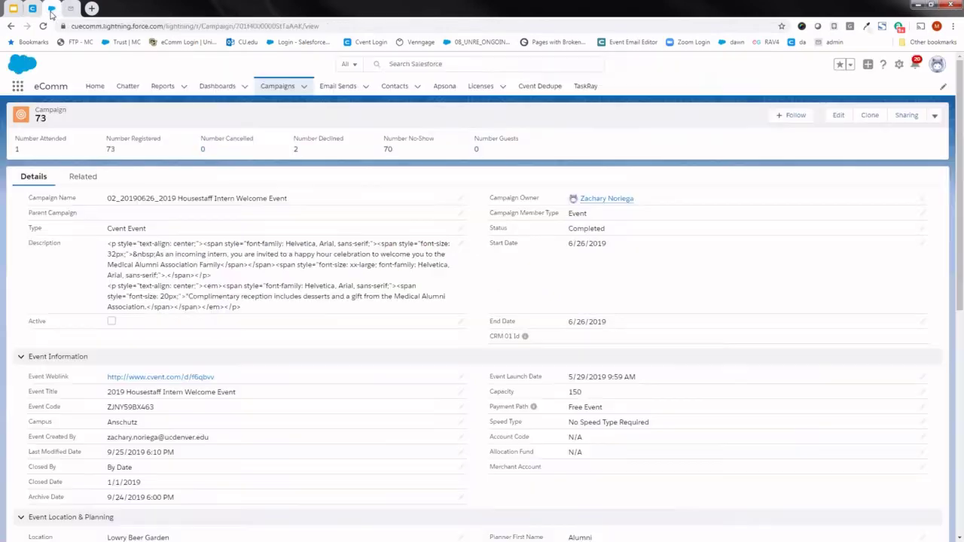
Search Salesforce for the pasted title, finding the 2019 and 2018 campaigns
click(448, 63)
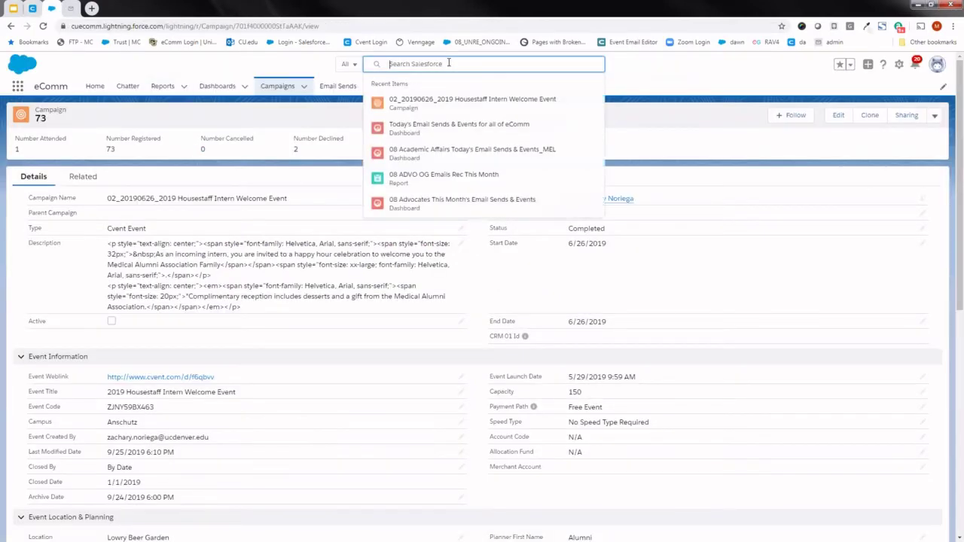
key(ctrl+v)
key(Return)
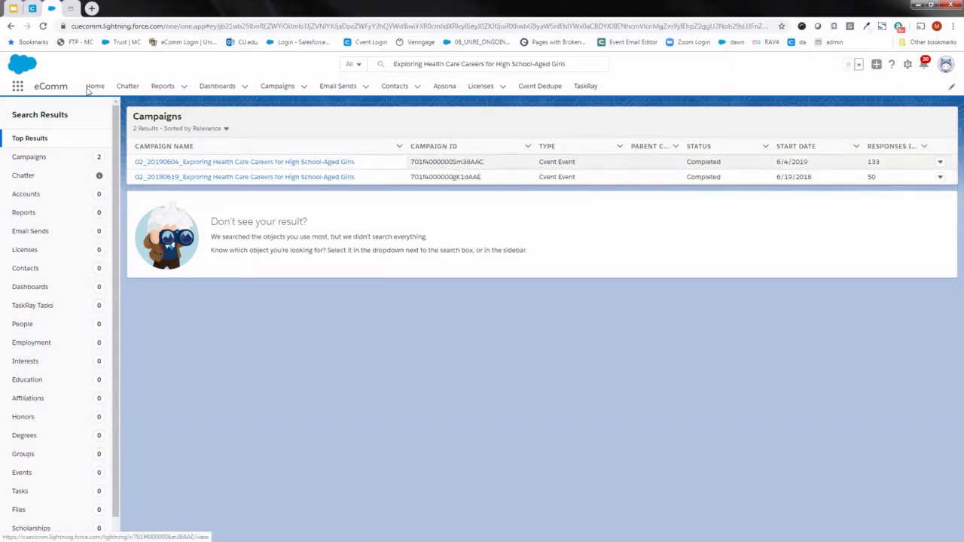
Check the Cvent event's code, status and start date, then open the 02_20190604 campaign record
click(33, 10)
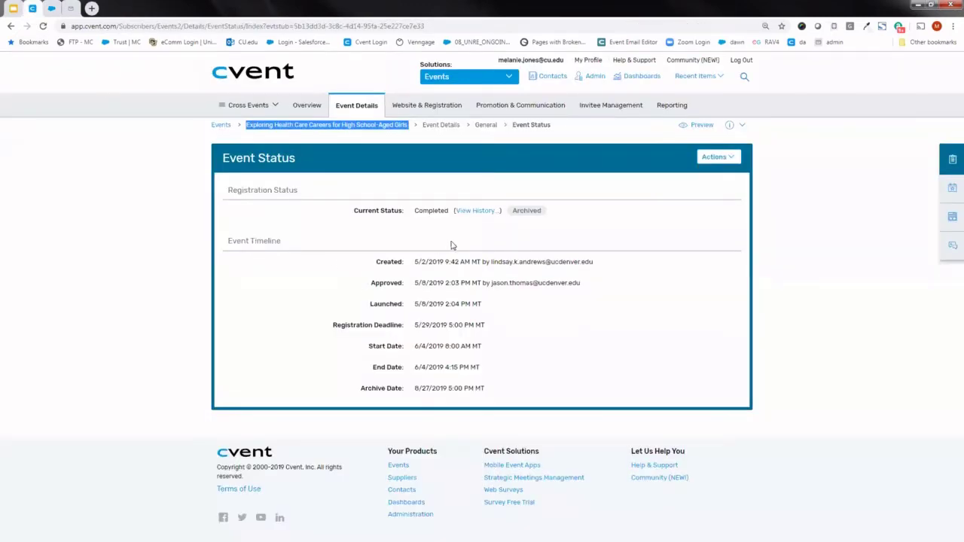
click(731, 126)
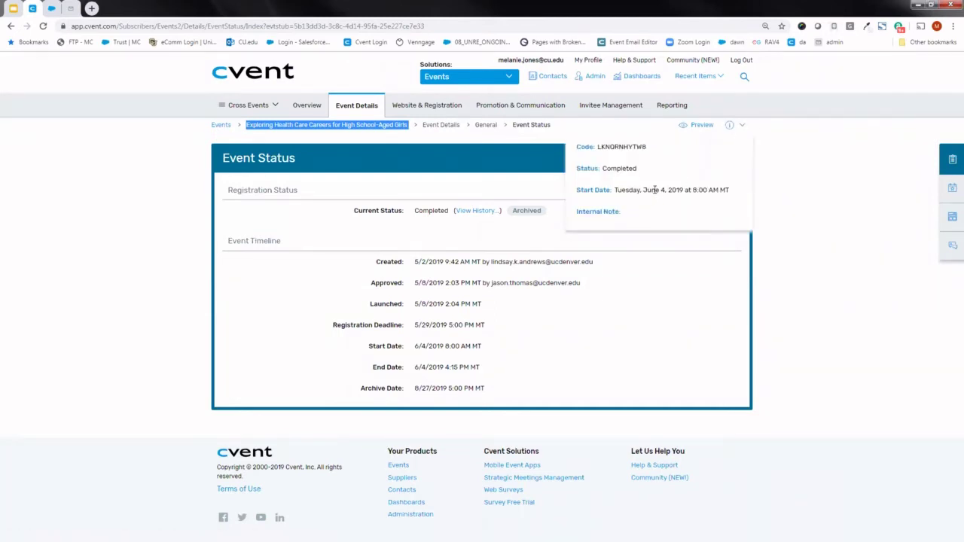
click(52, 9)
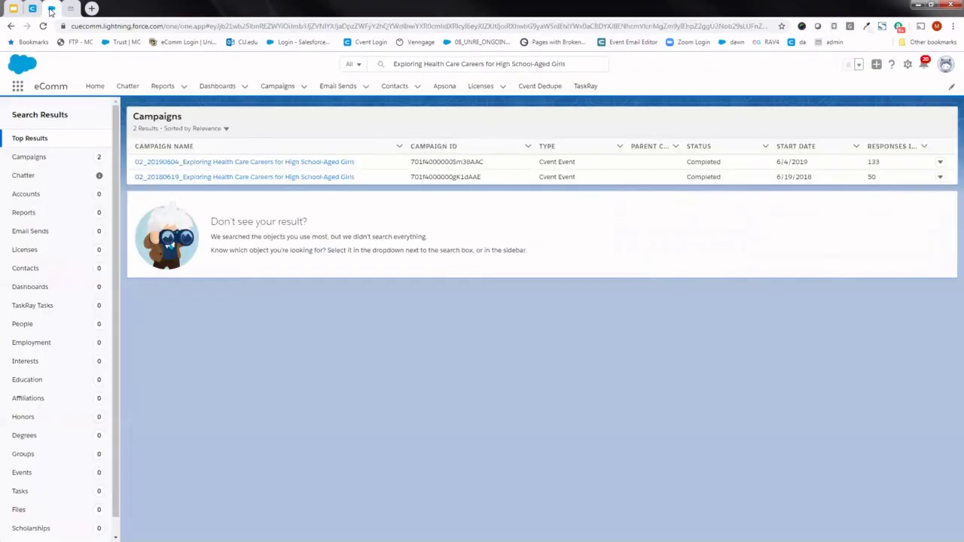
click(163, 162)
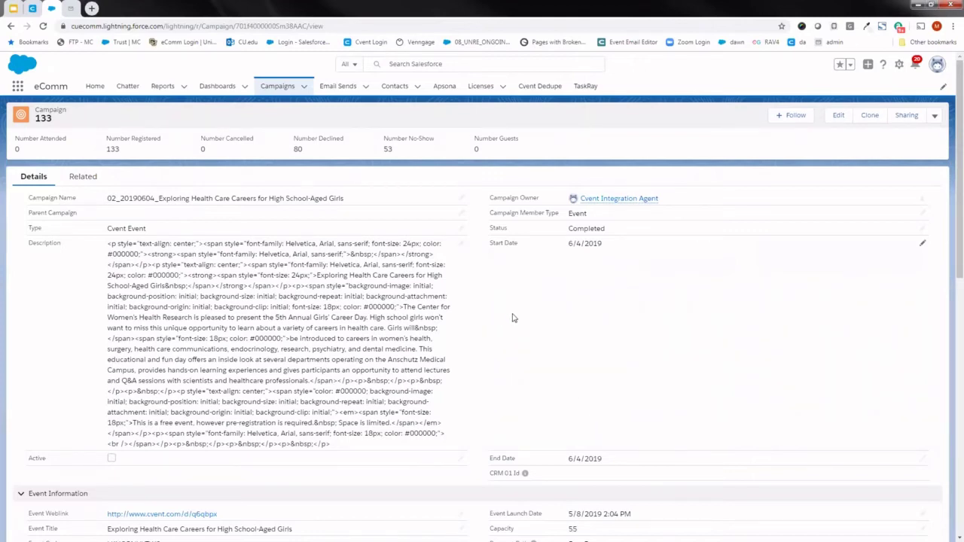
key(ctrl+shift+Tab)
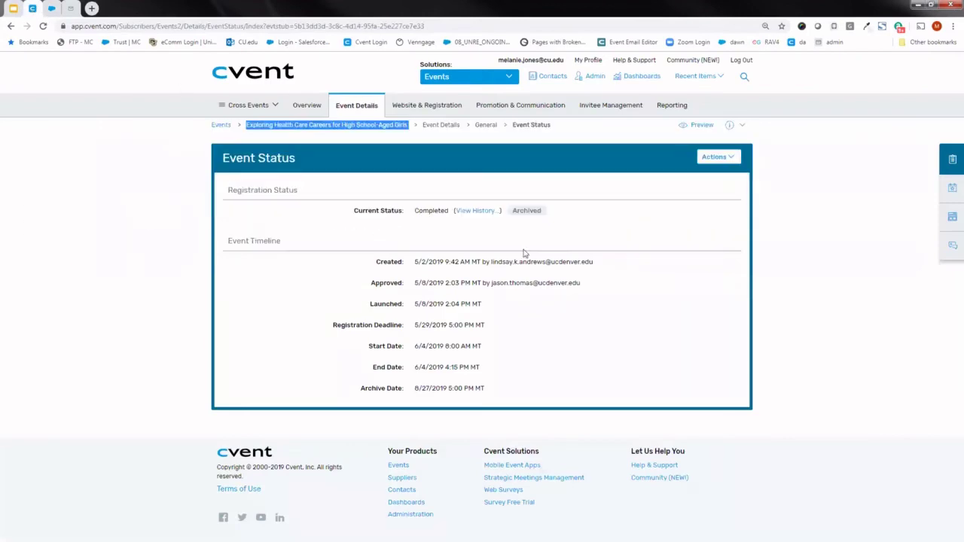
drag(491, 263, 545, 263)
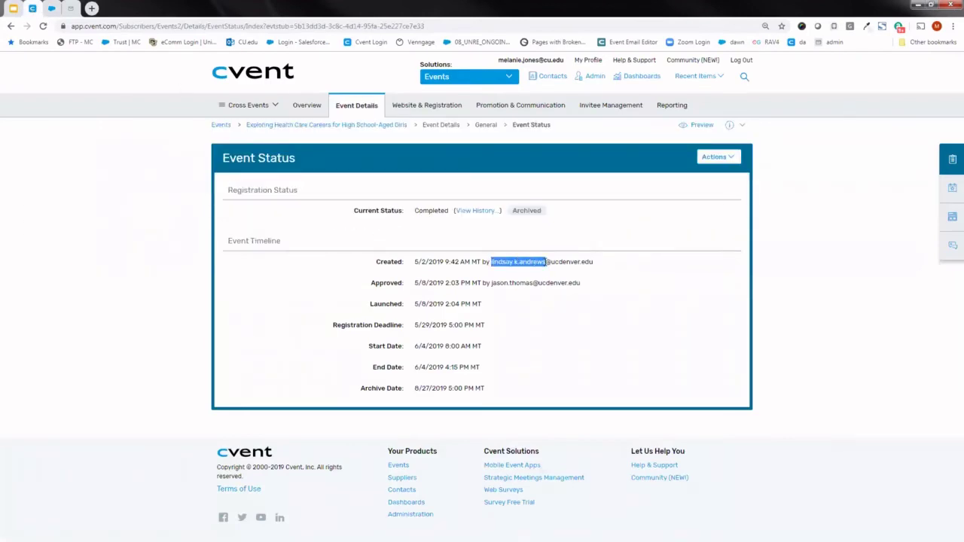
key(ctrl+Tab)
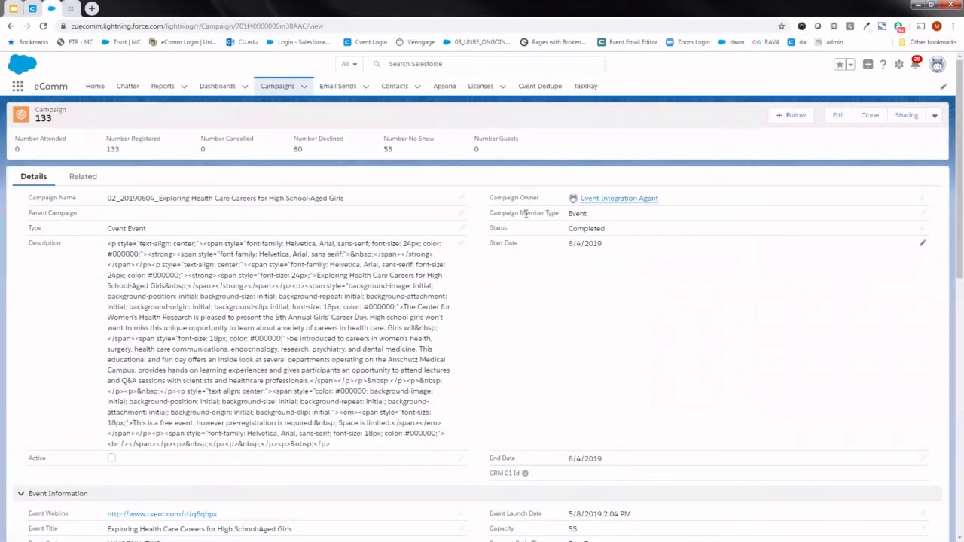
mouse_move(611, 203)
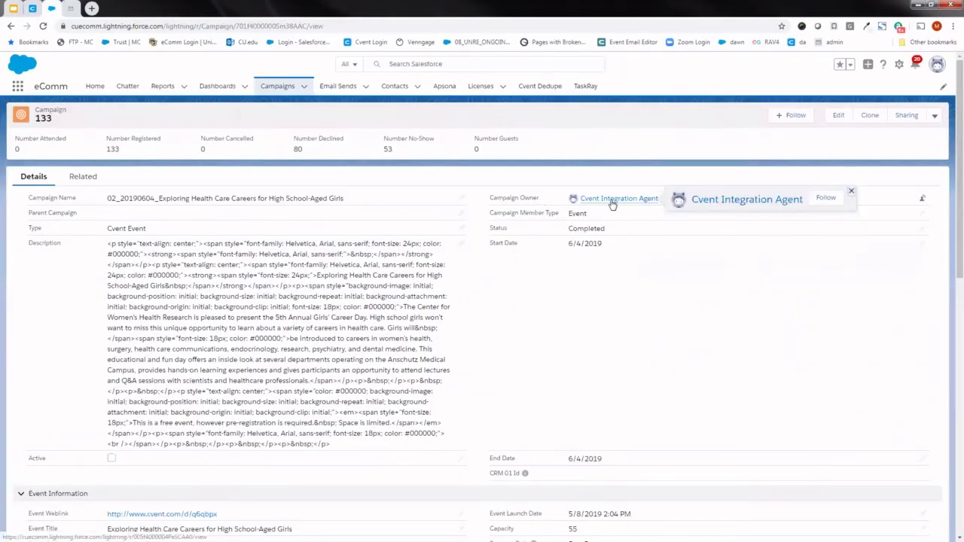